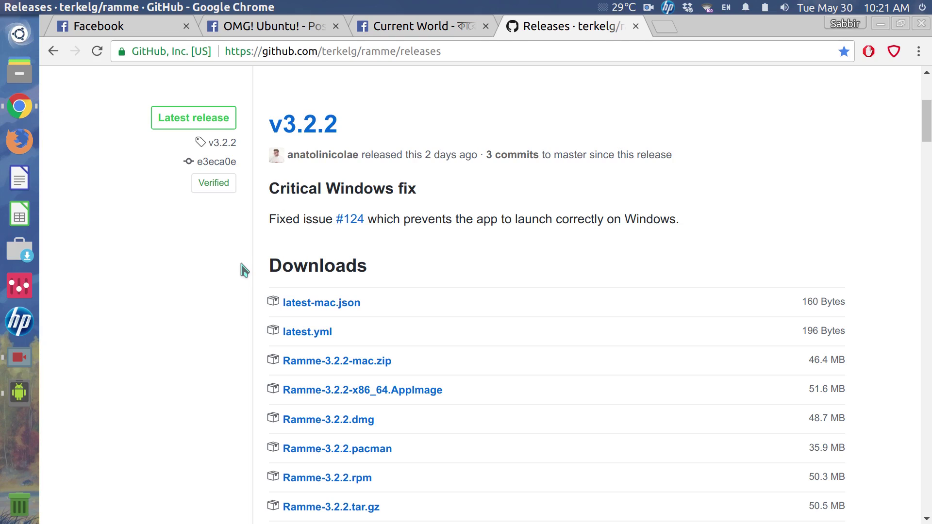
# Find the Ramme-3.2.2-x86_64.AppImage link on GitHub and copy its address
pyautogui.scroll(5, 460, 261)
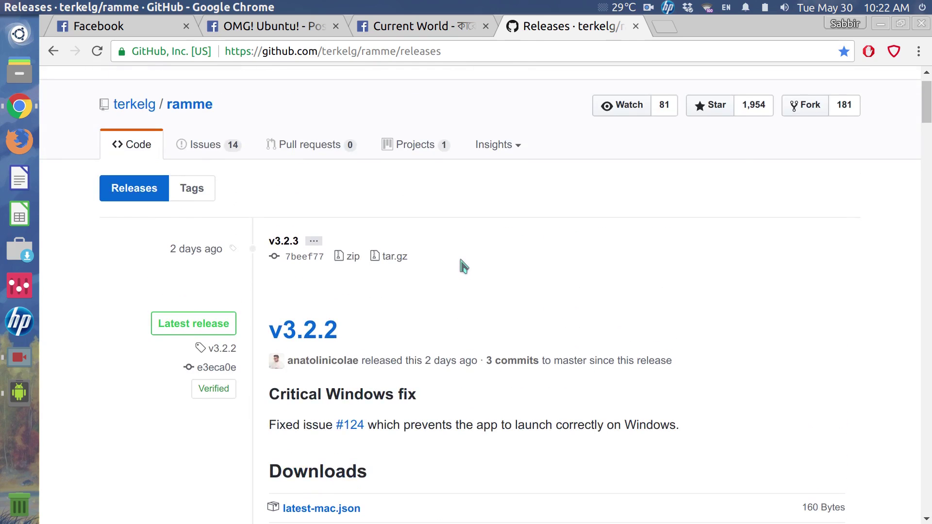
pyautogui.scroll(-5, 462, 262)
pyautogui.scroll(6, 462, 262)
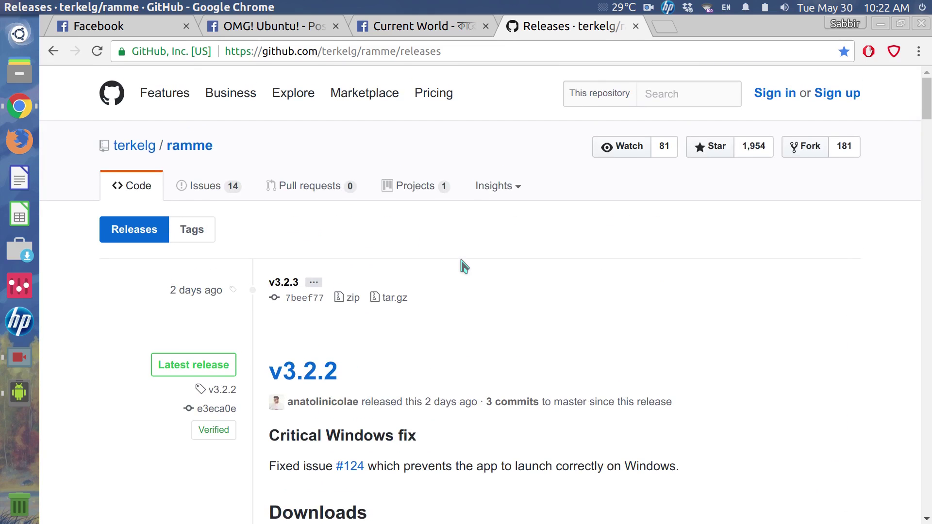
pyautogui.scroll(-4, 462, 266)
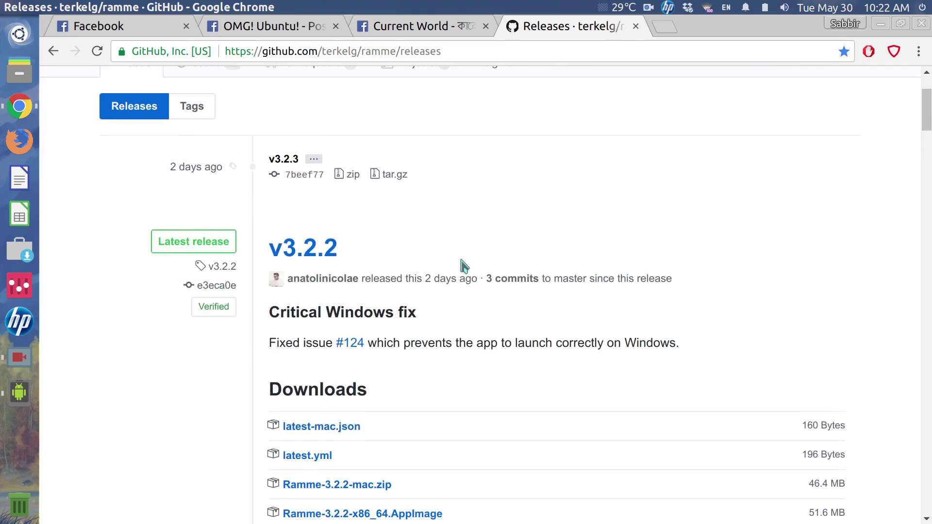
pyautogui.scroll(1, 461, 263)
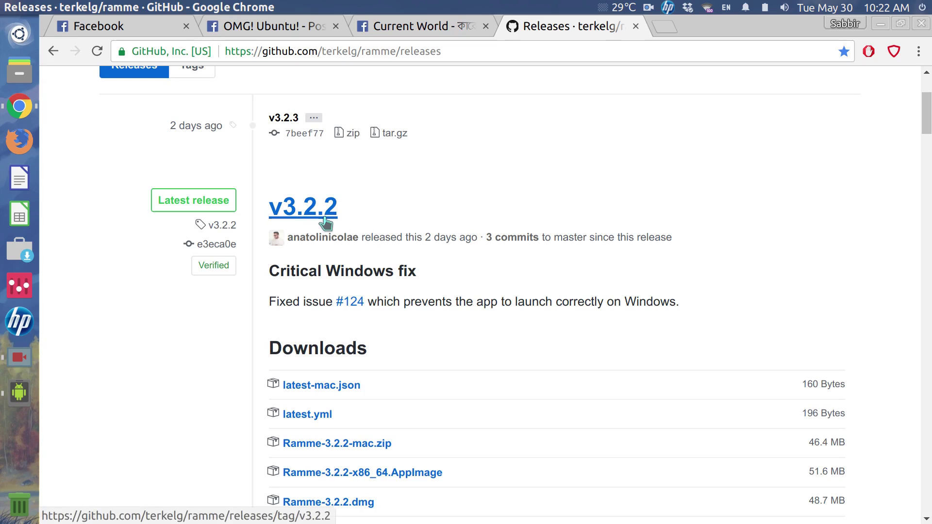
pyautogui.scroll(-3, 396, 224)
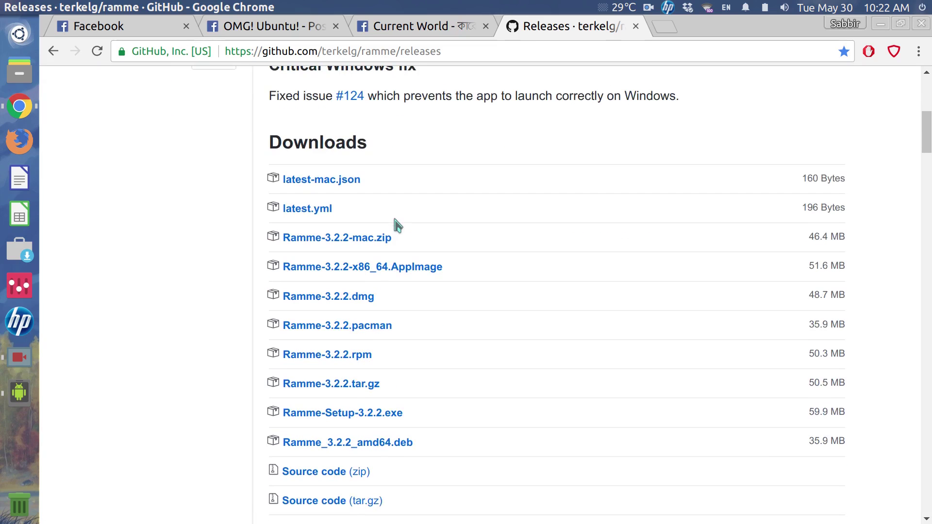
pyautogui.scroll(1, 395, 224)
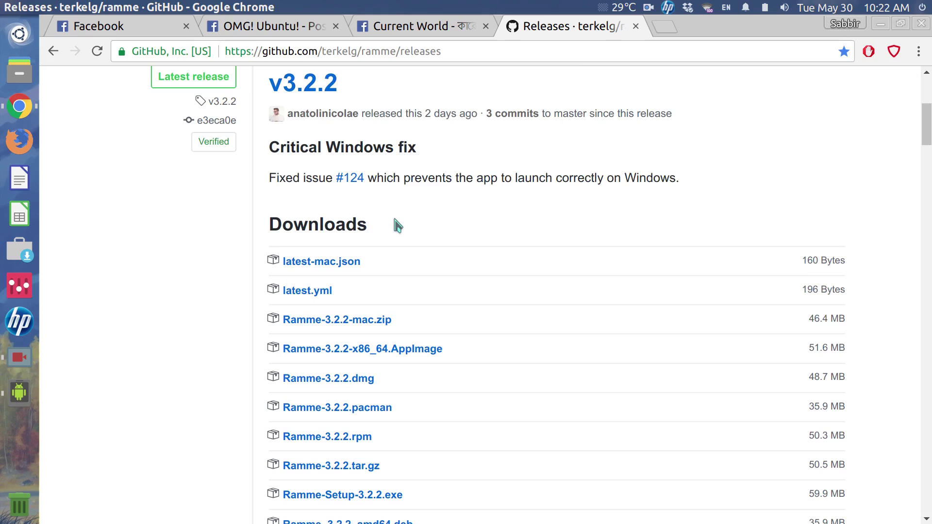
pyautogui.scroll(-2, 394, 219)
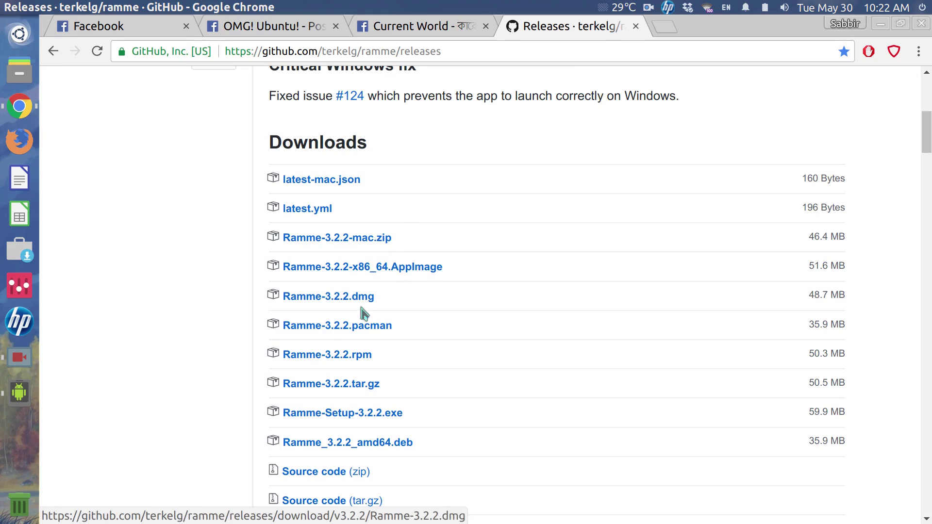
pyautogui.scroll(-3, 396, 356)
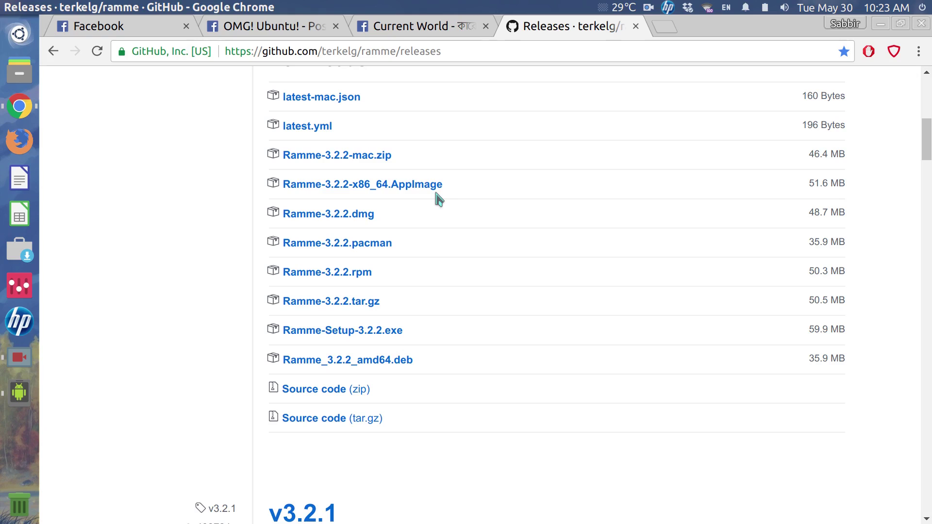
pyautogui.rightClick(405, 190)
pyautogui.click(445, 279)
# Launch uGet and download the copied AppImage link into the home folder
pyautogui.press('super')
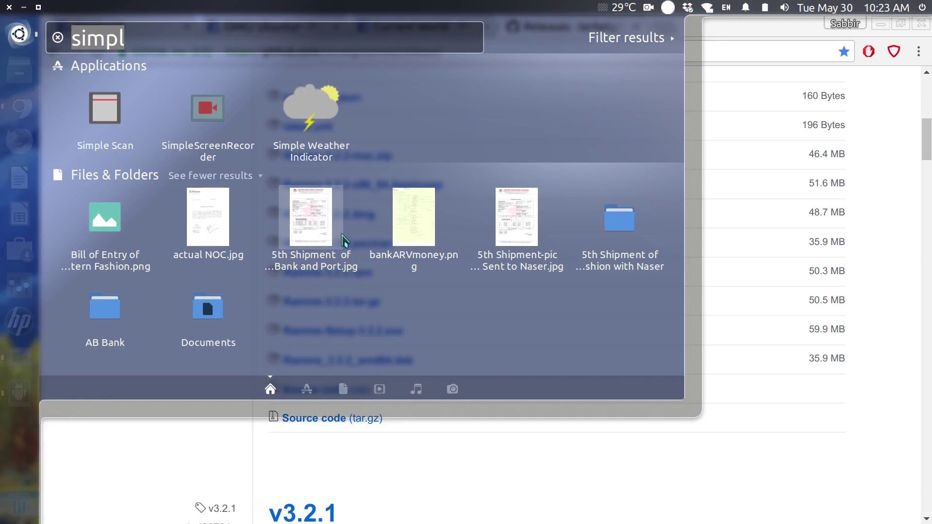
pyautogui.write('ug')
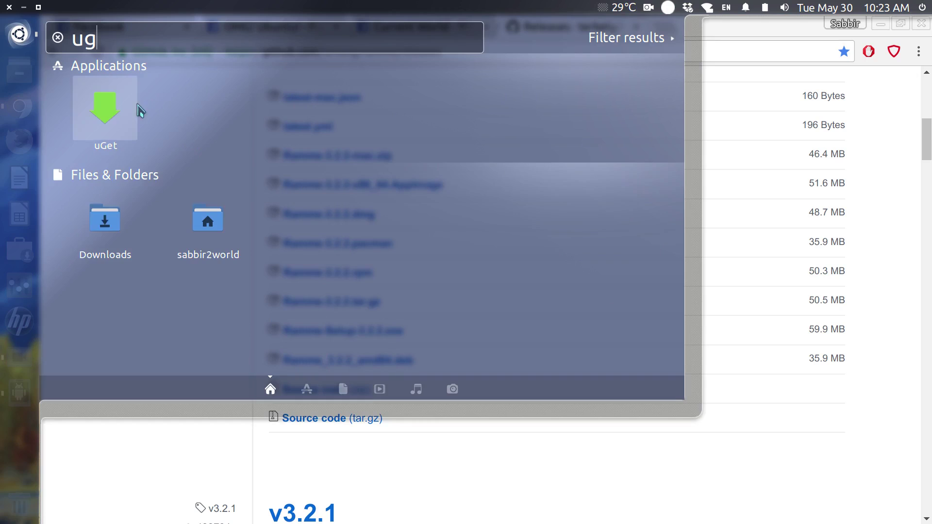
pyautogui.press('Return')
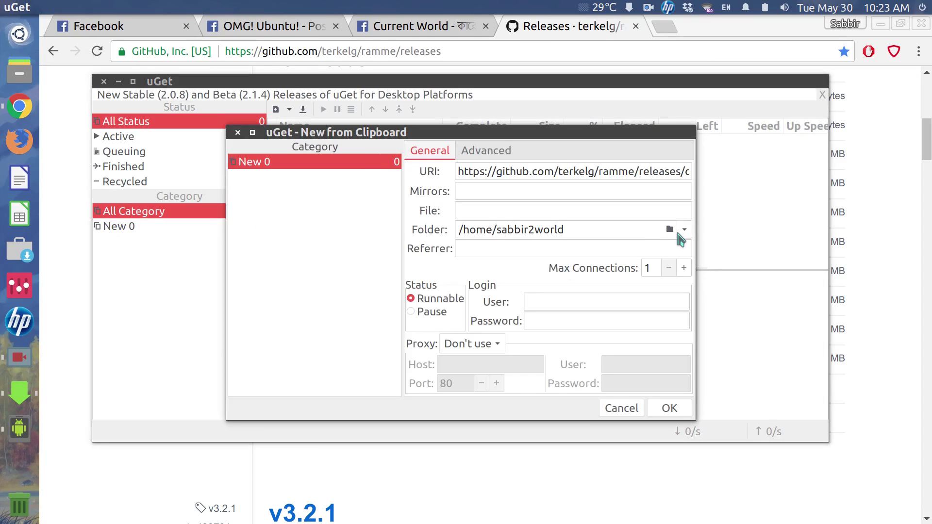
pyautogui.click(684, 229)
pyautogui.click(681, 235)
pyautogui.click(669, 409)
pyautogui.click(372, 148)
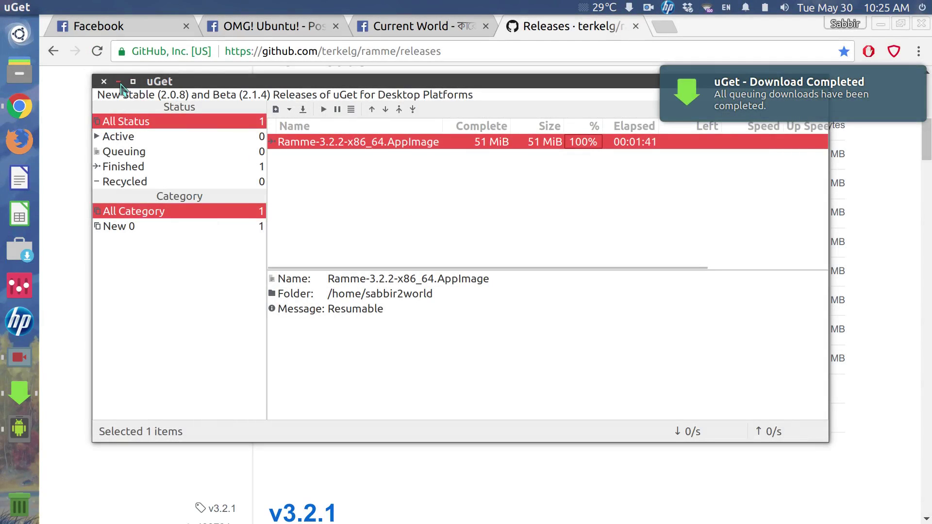
# Minimize uGet, then in the Files Home folder double-click Ramme-3.2.2-x86_64.AppImage, mounting it as a volume
pyautogui.click(118, 82)
pyautogui.click(20, 72)
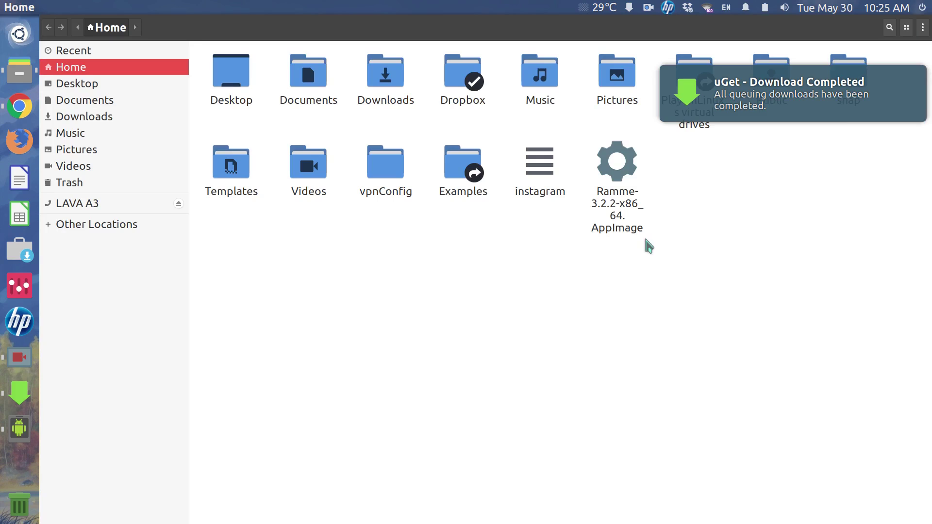
pyautogui.click(629, 202)
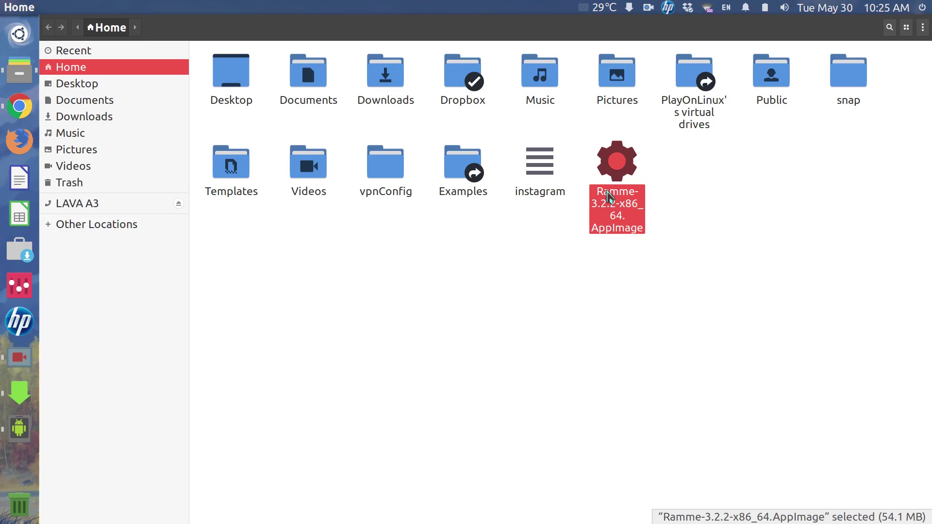
pyautogui.doubleClick(610, 198)
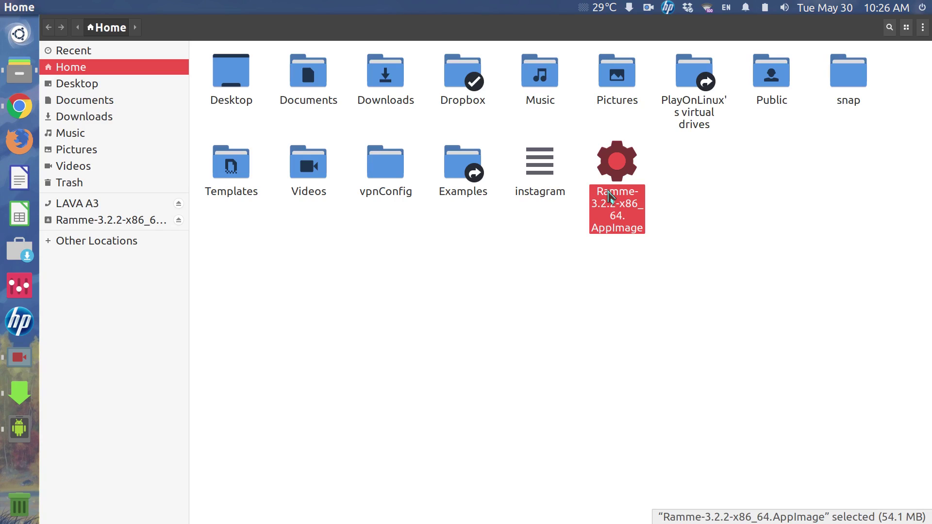
# Tick 'Allow executing file as program' in the AppImage's Permissions properties
pyautogui.rightClick(610, 196)
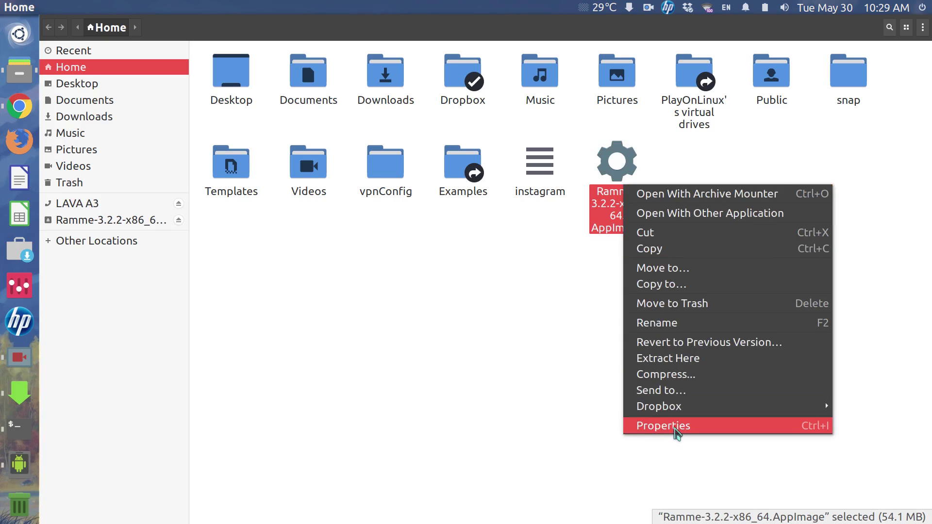
pyautogui.click(675, 429)
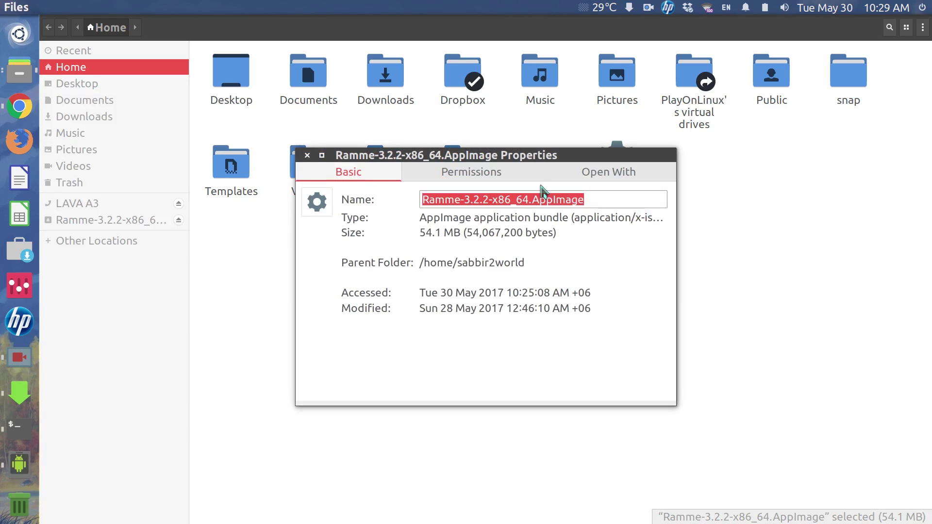
pyautogui.click(611, 175)
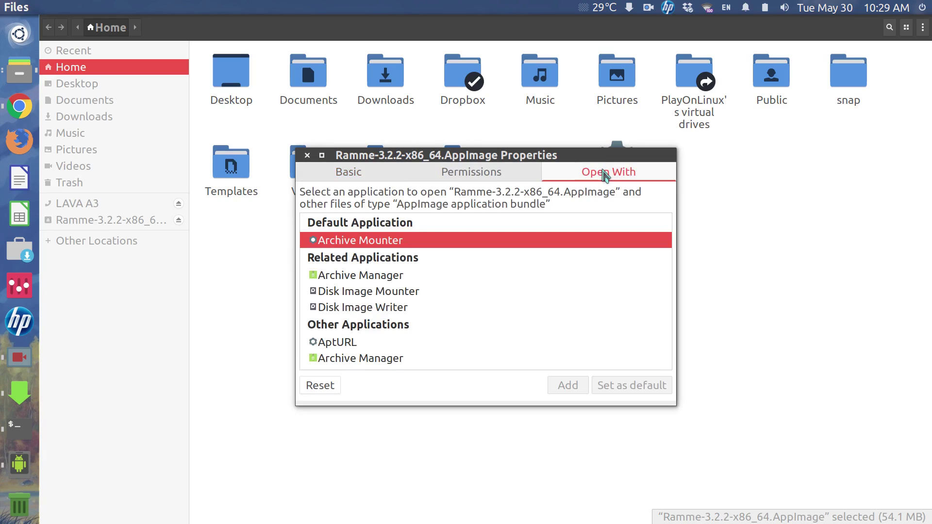
pyautogui.click(511, 175)
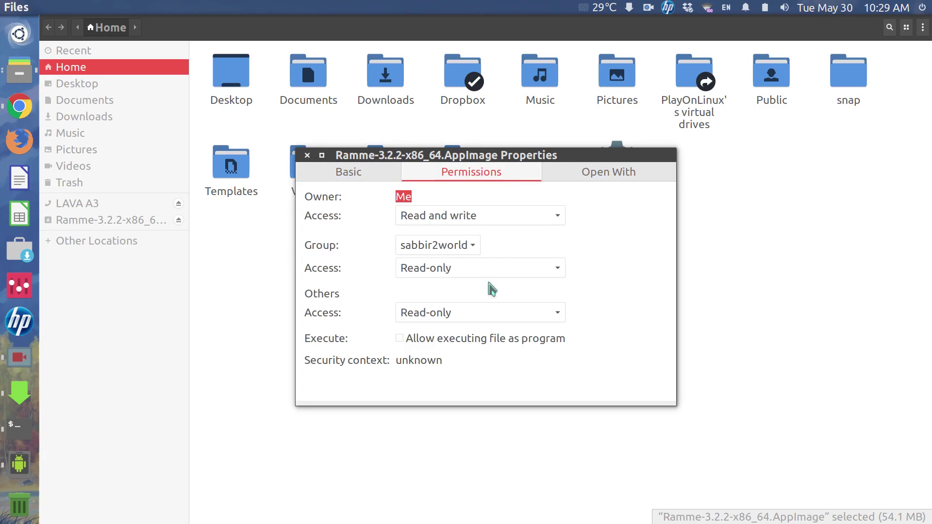
pyautogui.click(398, 339)
pyautogui.click(307, 155)
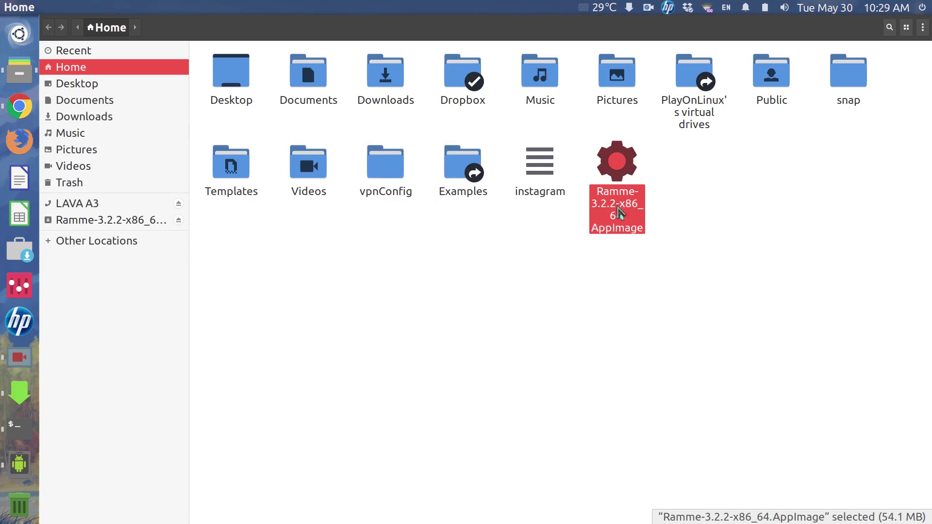
# Double-click the executable Ramme-3.2.2-x86_64.AppImage to bring up the Install integration prompt
pyautogui.doubleClick(617, 177)
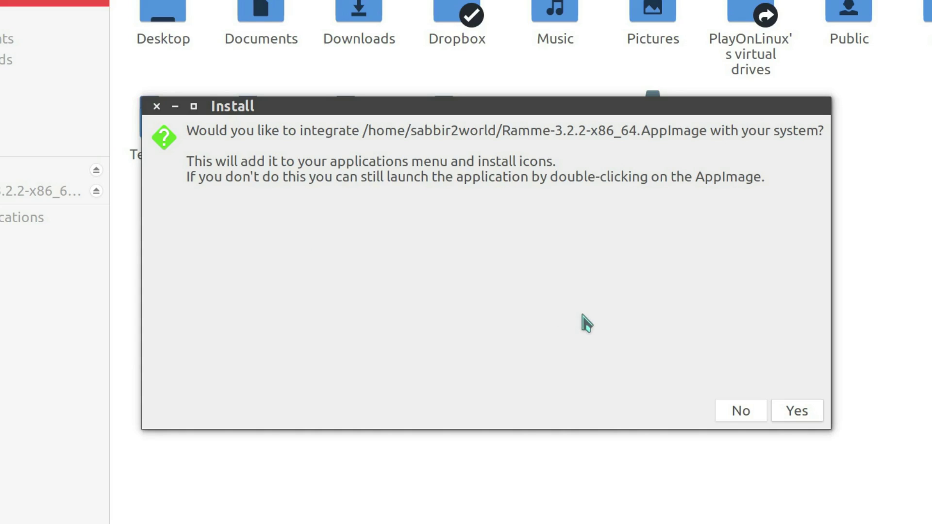
# Accept system integration, then log in with the Facebook e-mail and password and continue to Instagram
pyautogui.click(787, 412)
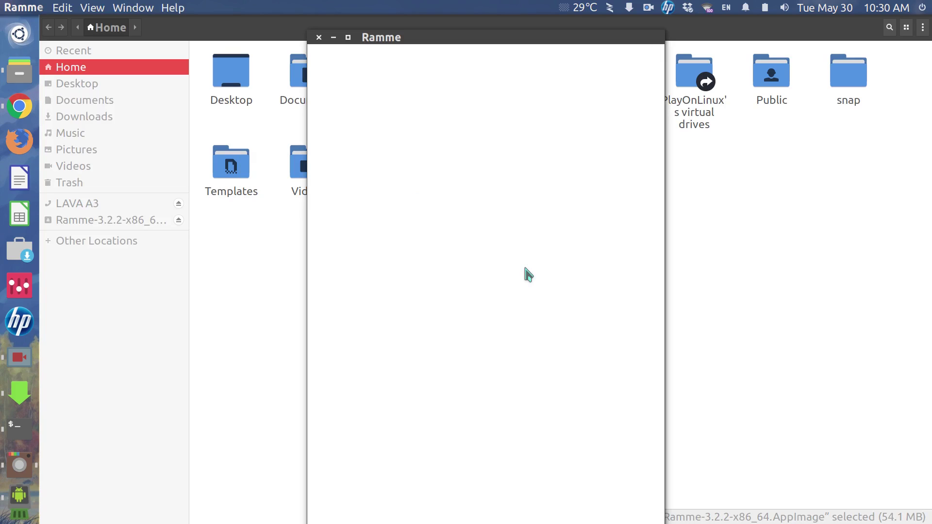
pyautogui.moveTo(476, 44); pyautogui.dragTo(473, 30)
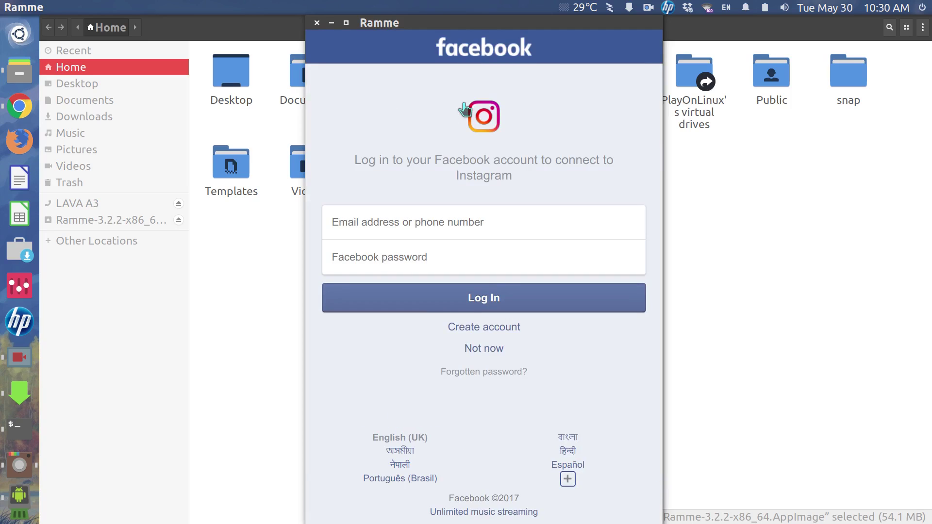
pyautogui.click(458, 229)
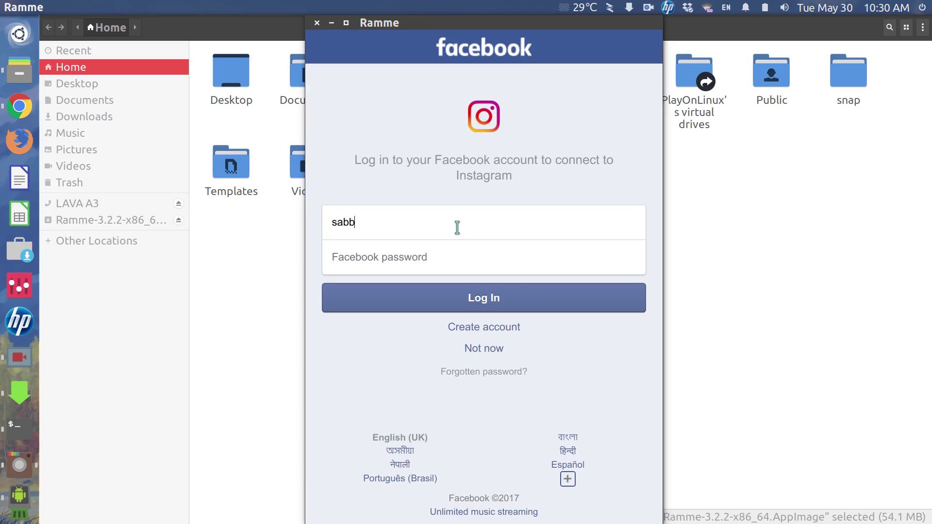
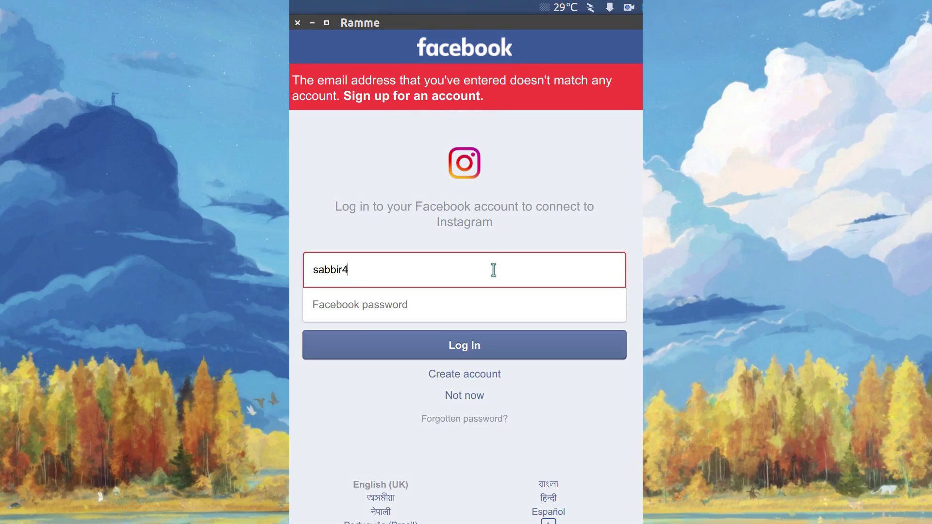
pyautogui.press('Tab')
pyautogui.write('•••••••••••')
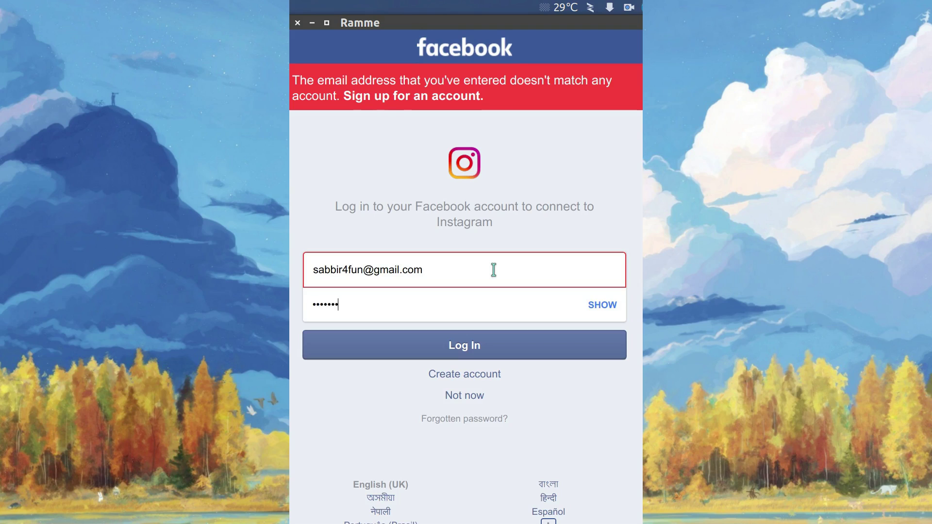
pyautogui.write('•')
pyautogui.press('Return')
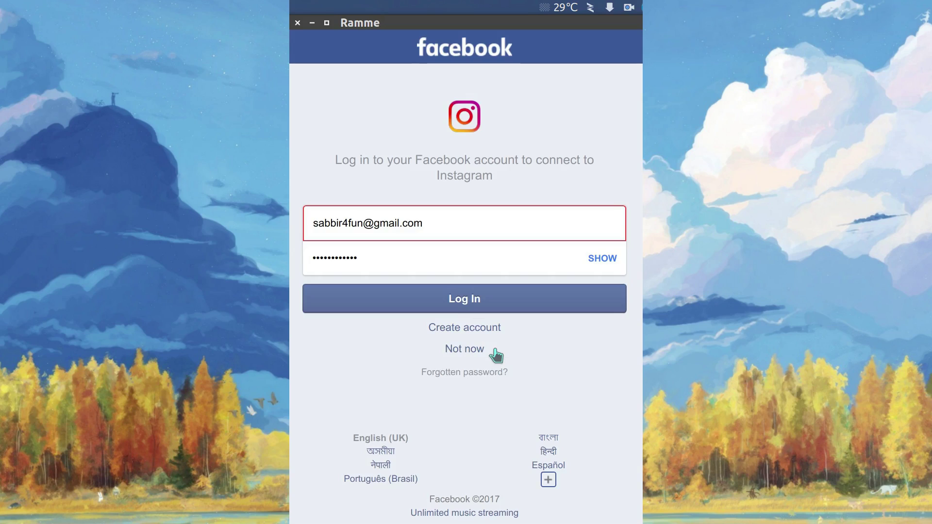
pyautogui.click(495, 354)
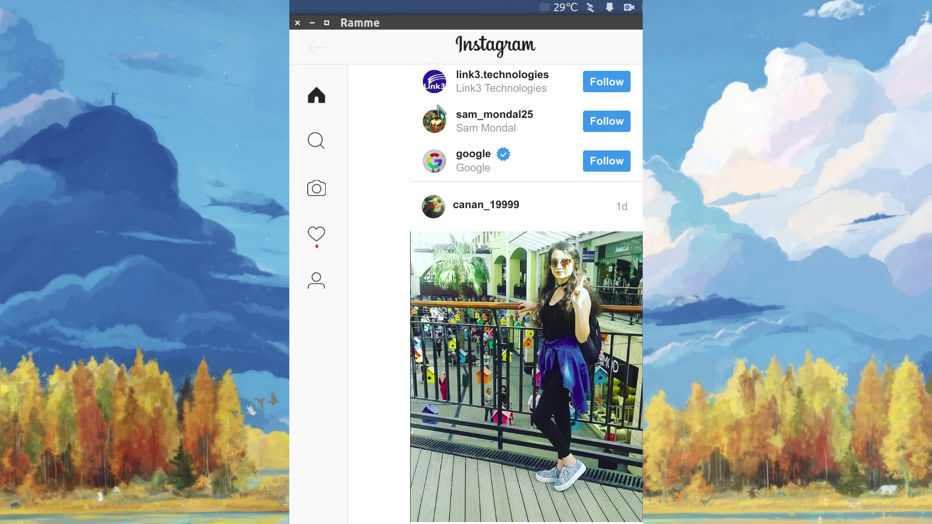
# Scroll the feed and like the photo post, bringing it to 109 likes
pyautogui.scroll(-6, 494, 304)
pyautogui.scroll(3, 495, 303)
pyautogui.scroll(3, 497, 309)
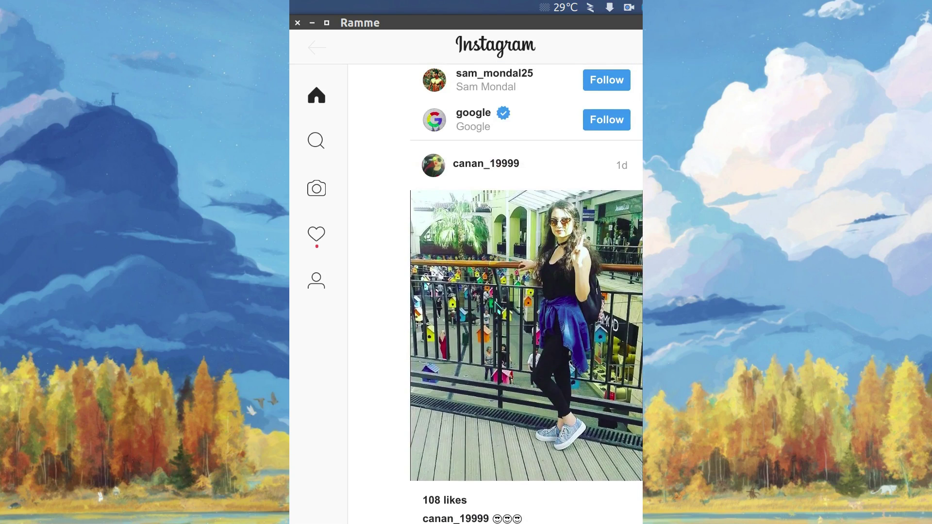
pyautogui.scroll(-5, 498, 307)
pyautogui.scroll(5, 497, 305)
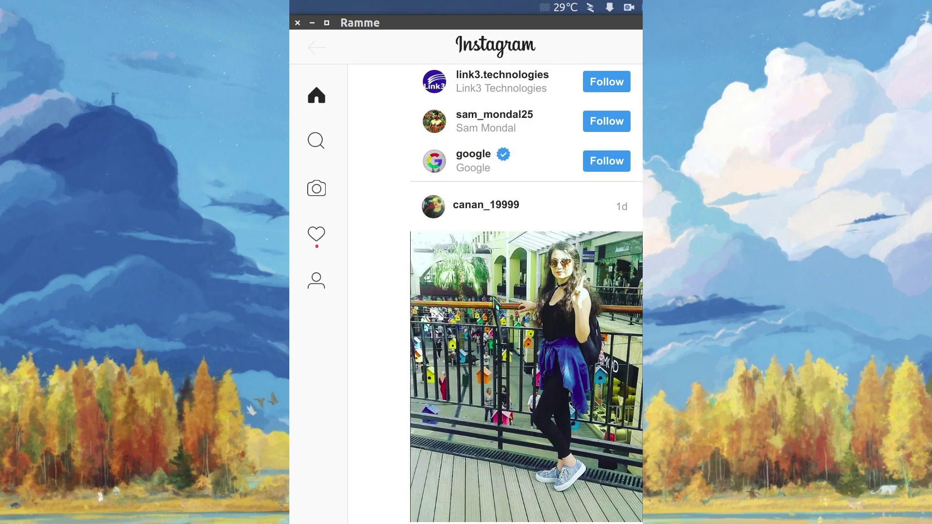
pyautogui.scroll(-4, 494, 297)
pyautogui.scroll(-8, 493, 297)
pyautogui.scroll(-4, 489, 293)
pyautogui.scroll(-4, 487, 290)
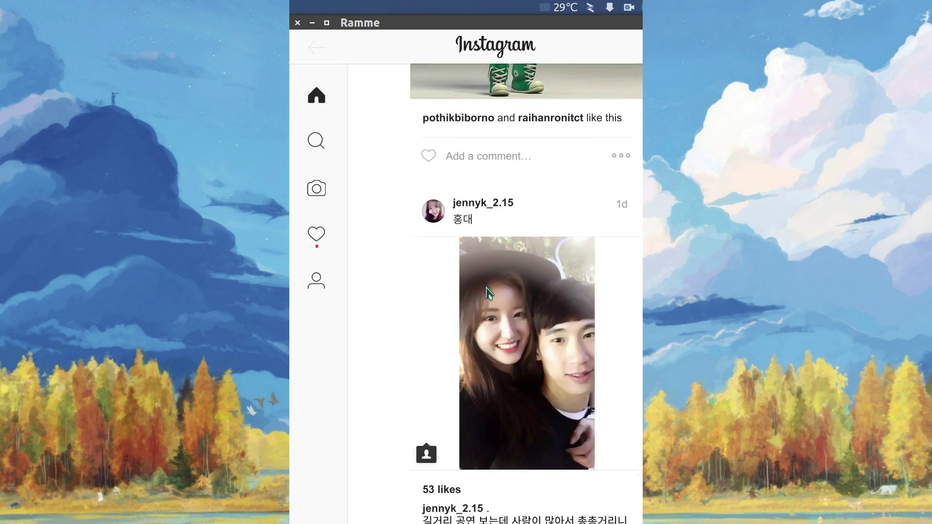
pyautogui.scroll(7, 483, 293)
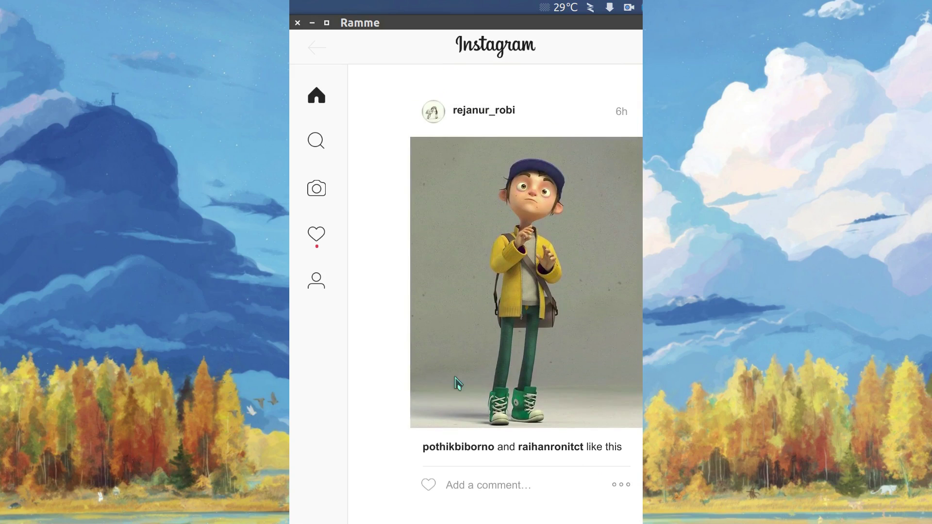
pyautogui.scroll(5, 461, 398)
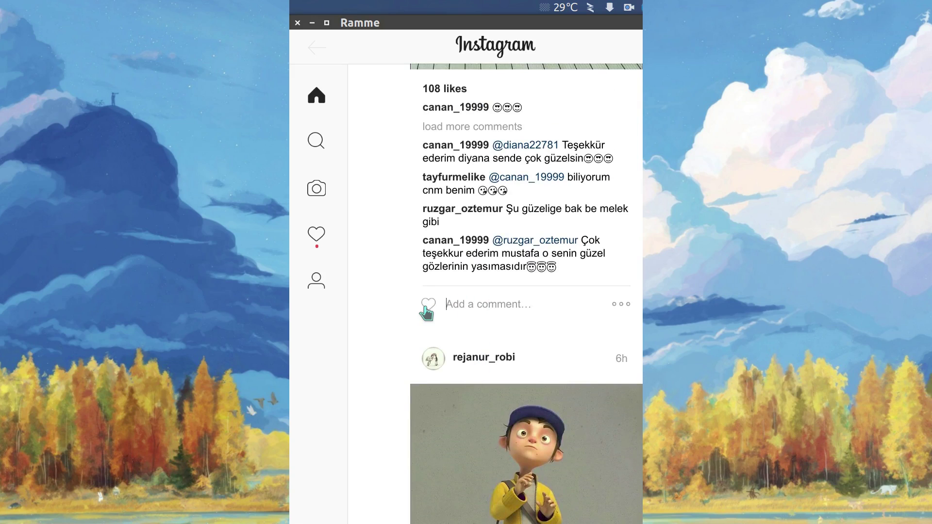
pyautogui.click(427, 305)
# Scroll back up and open the new-post photo chooser from the sidebar camera icon
pyautogui.scroll(4, 489, 308)
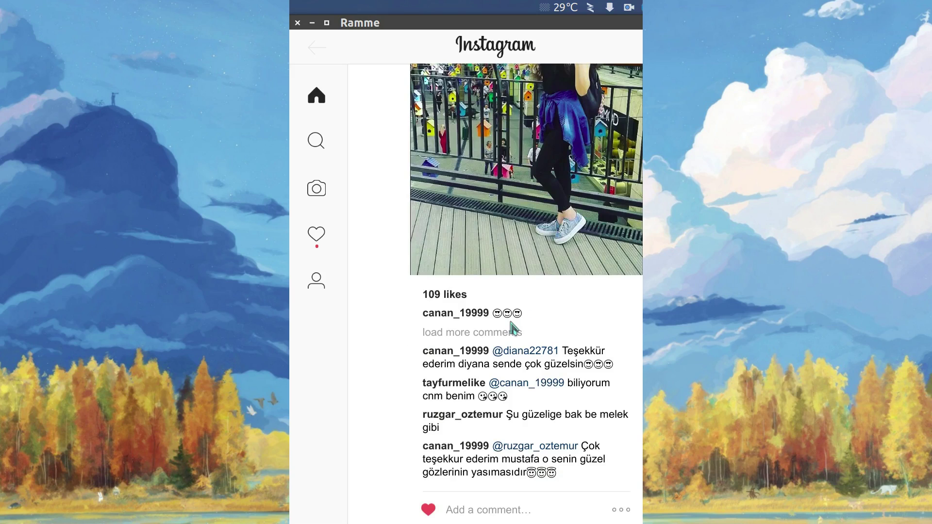
pyautogui.scroll(5, 512, 326)
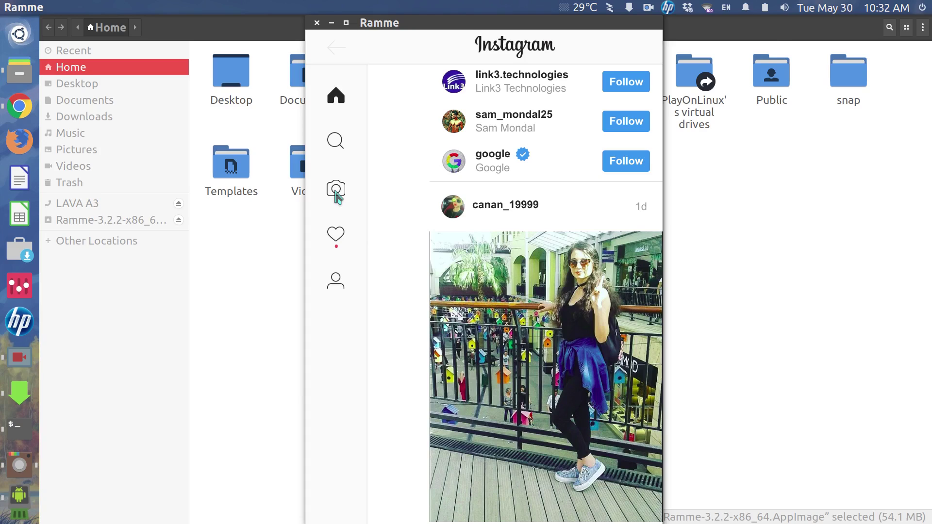
pyautogui.click(336, 192)
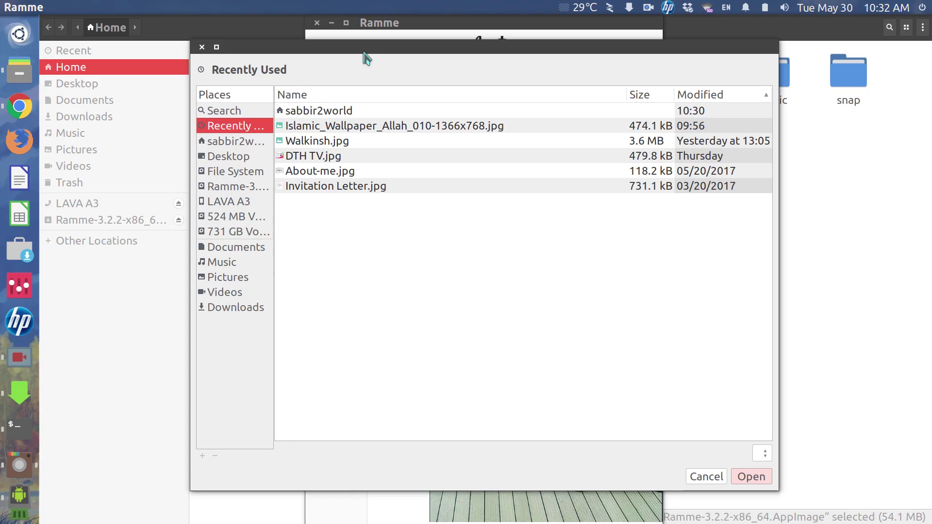
# Open Walkinsh.jpg from the Pictures folder as the new post's photo
pyautogui.click(235, 280)
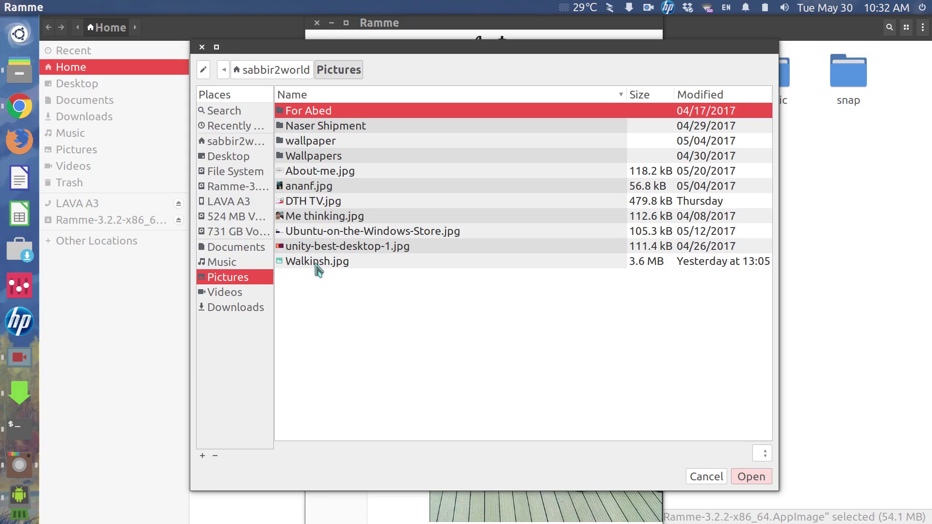
pyautogui.click(318, 263)
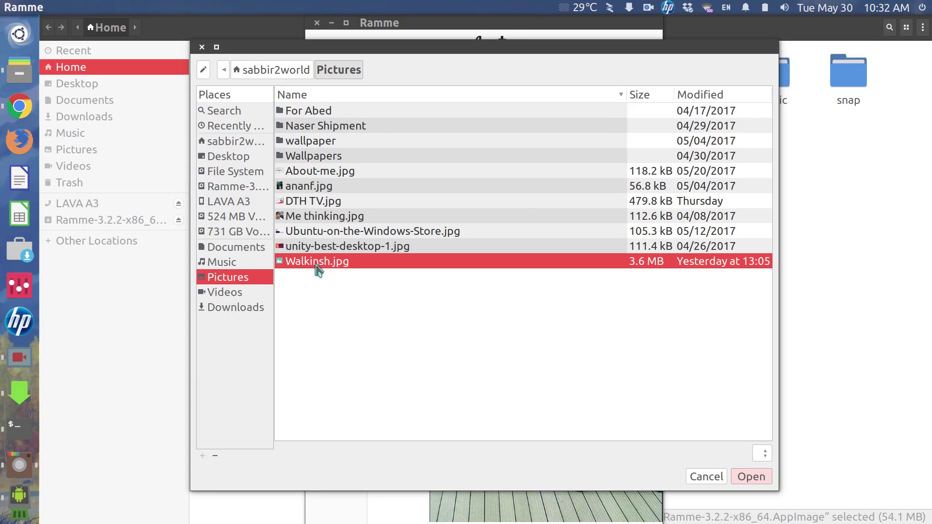
pyautogui.click(747, 479)
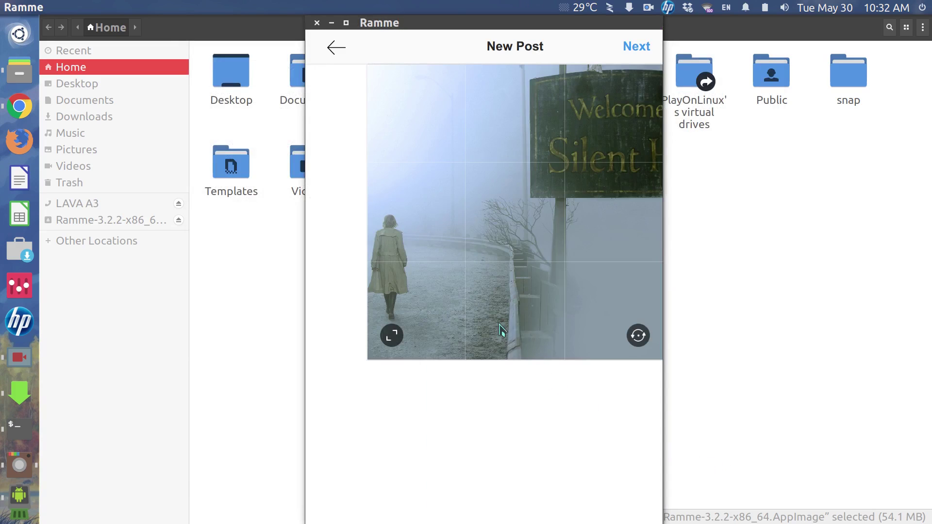
# Switch the photo from square crop to fit the whole image in the frame
pyautogui.click(399, 341)
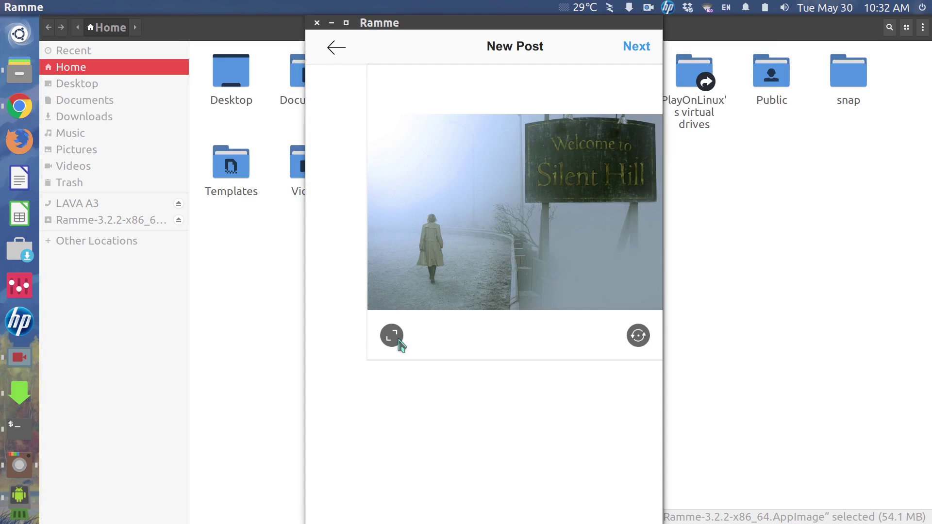
pyautogui.click(398, 341)
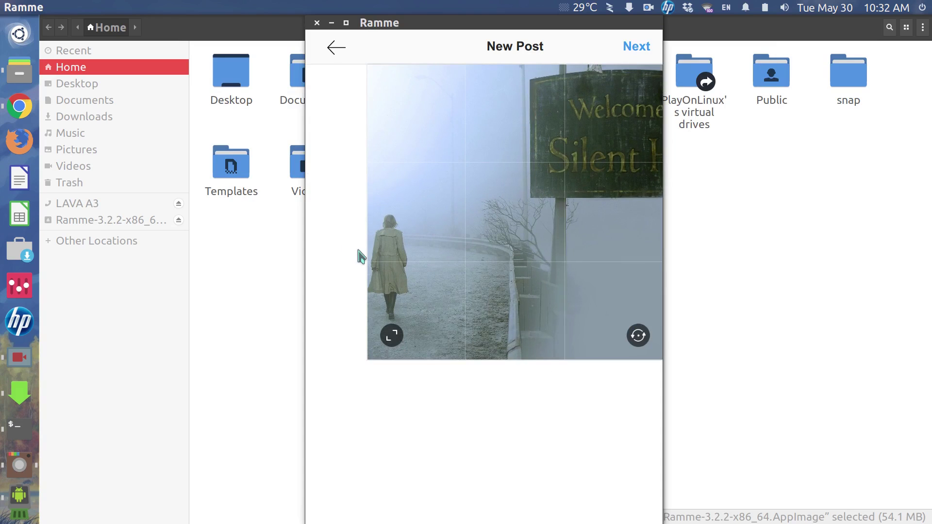
pyautogui.click(387, 335)
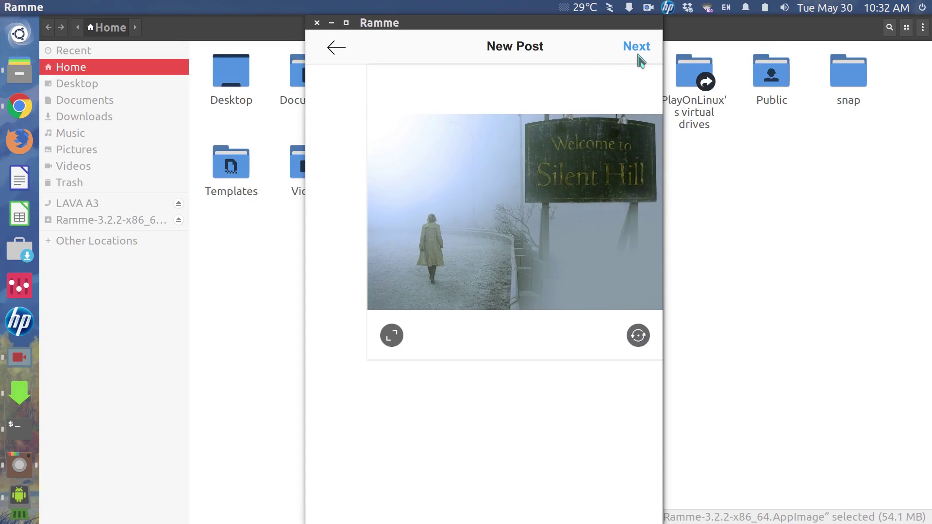
# Add the caption 'Silent world o.o' and share the post
pyautogui.click(638, 55)
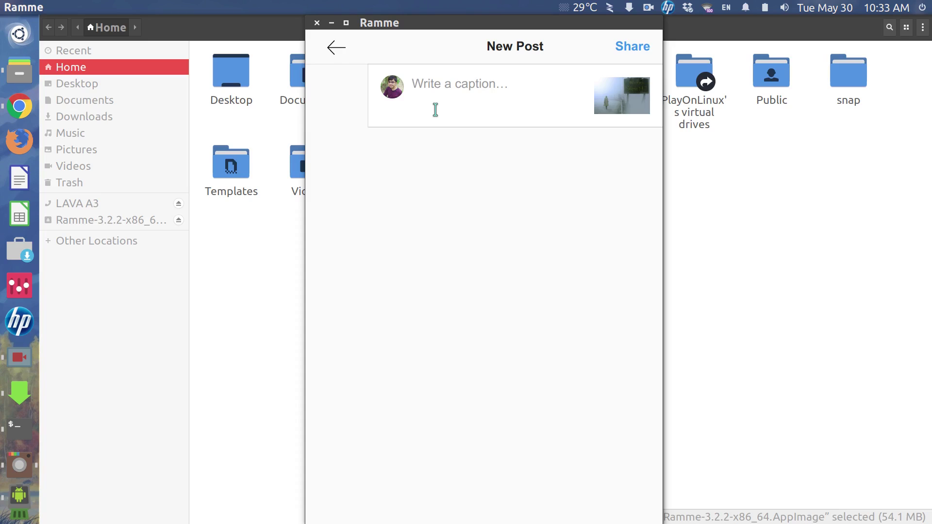
pyautogui.write('Silent ')
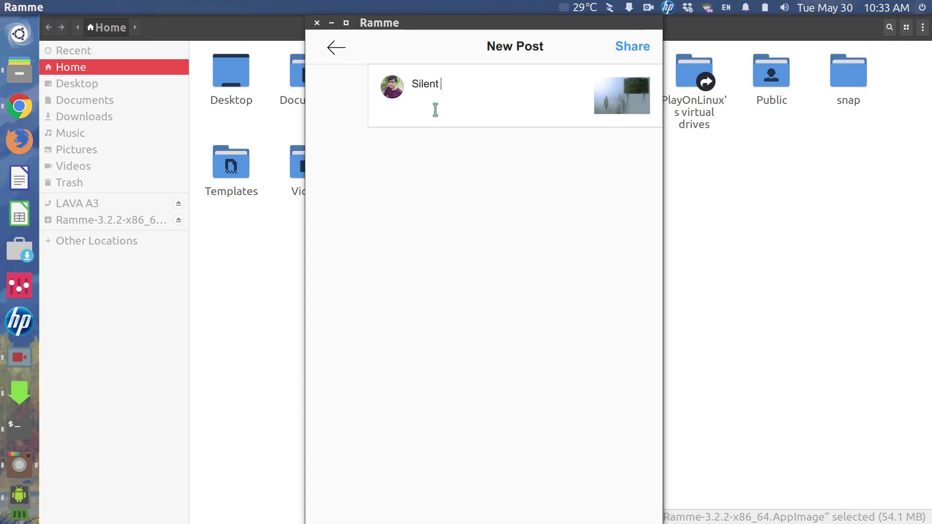
pyautogui.write('world o.o')
pyautogui.click(634, 45)
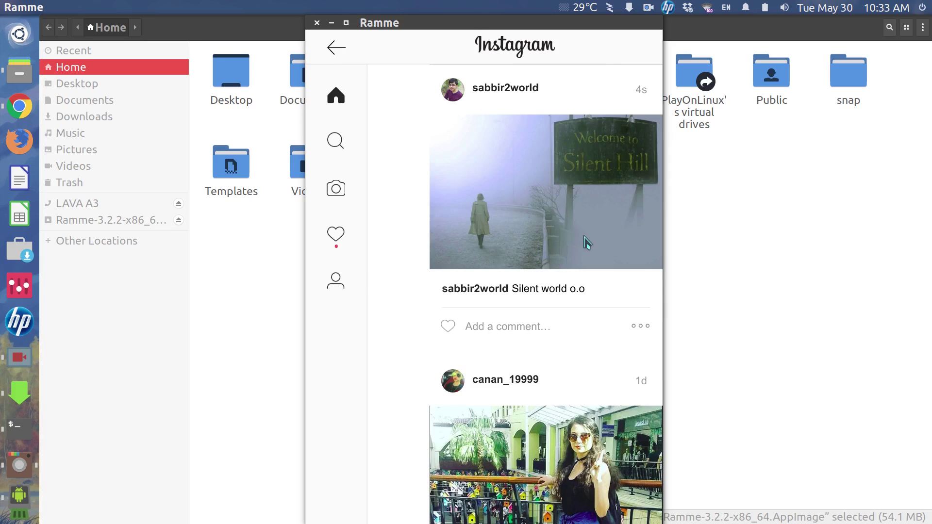
# Drag the Ramme window's right edge outward so the new post displays larger
pyautogui.moveTo(665, 242); pyautogui.dragTo(699, 250)
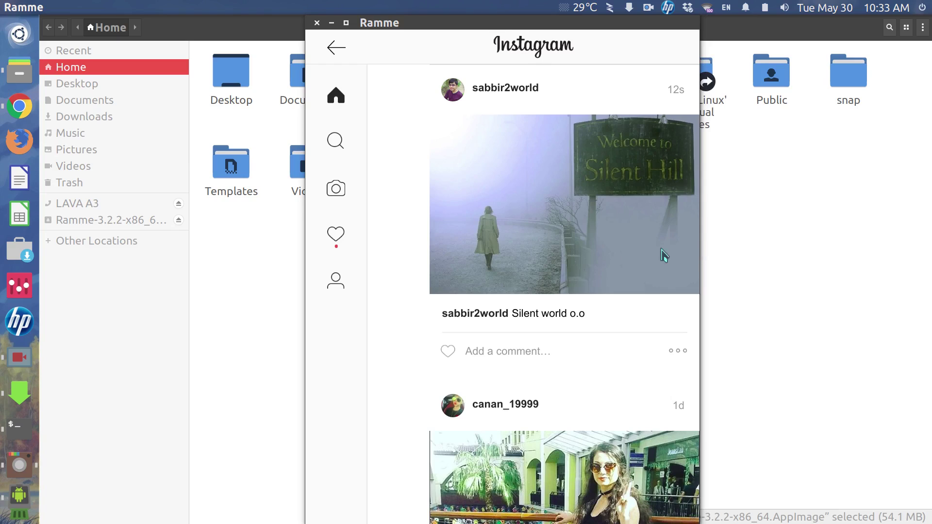